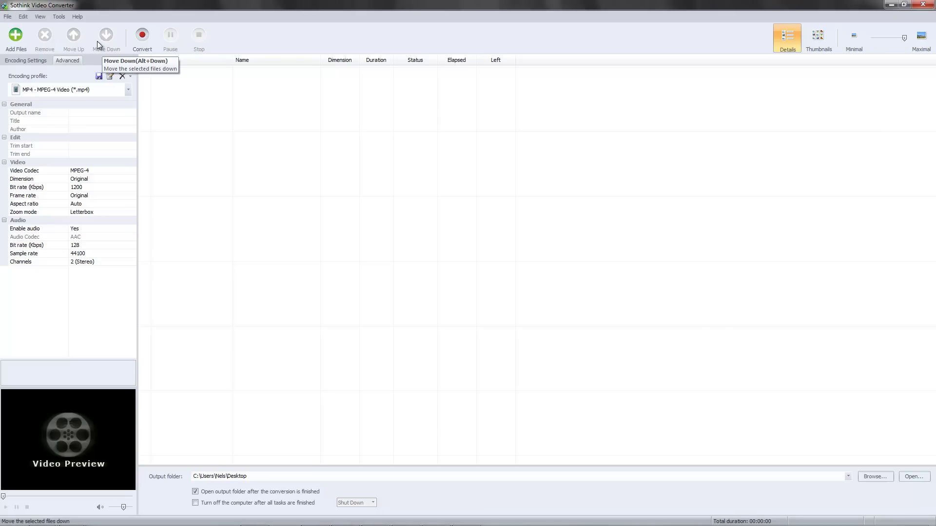
Examine the basic encoding settings and the output formats offered as encoding profiles.
click(40, 64)
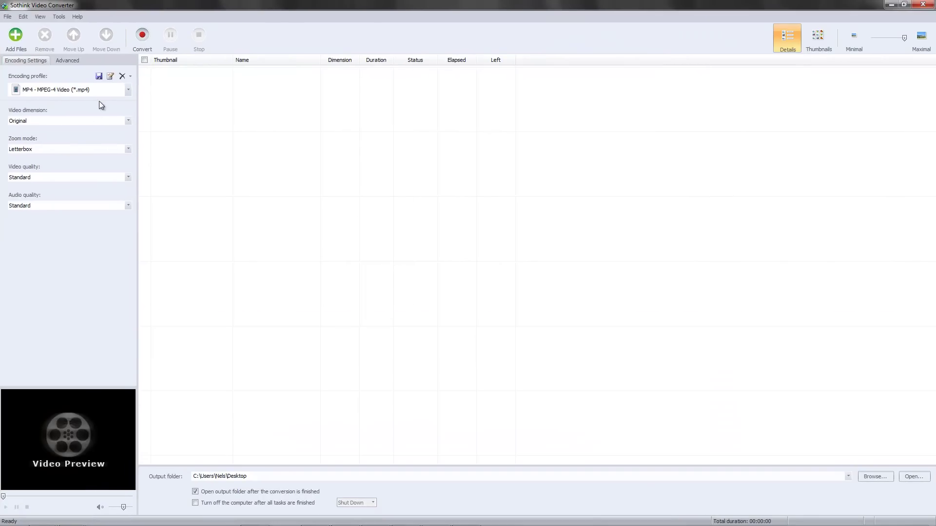
click(104, 92)
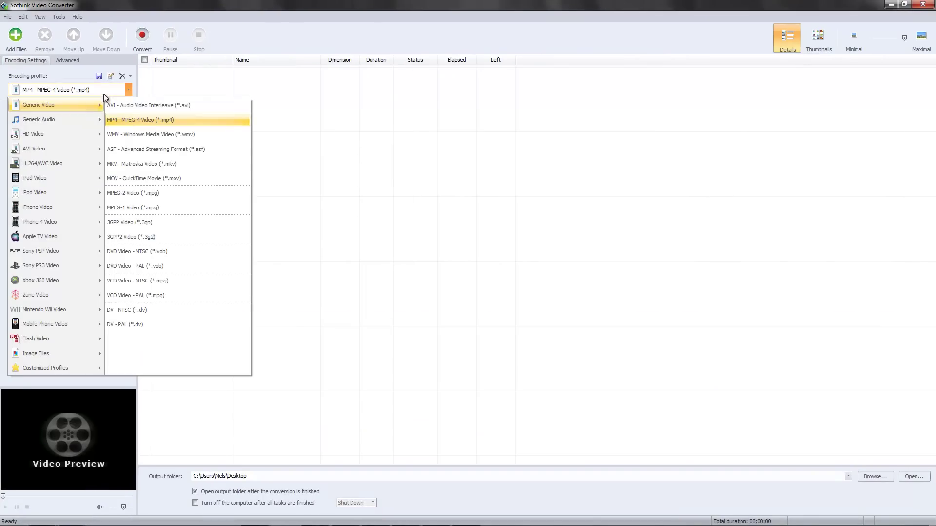
click(432, 220)
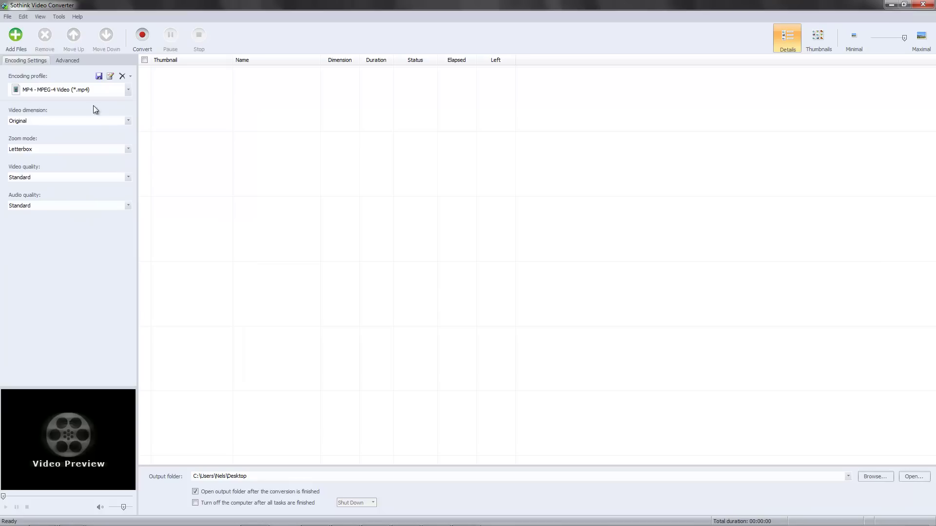
click(128, 90)
click(160, 109)
click(53, 61)
click(37, 61)
click(48, 89)
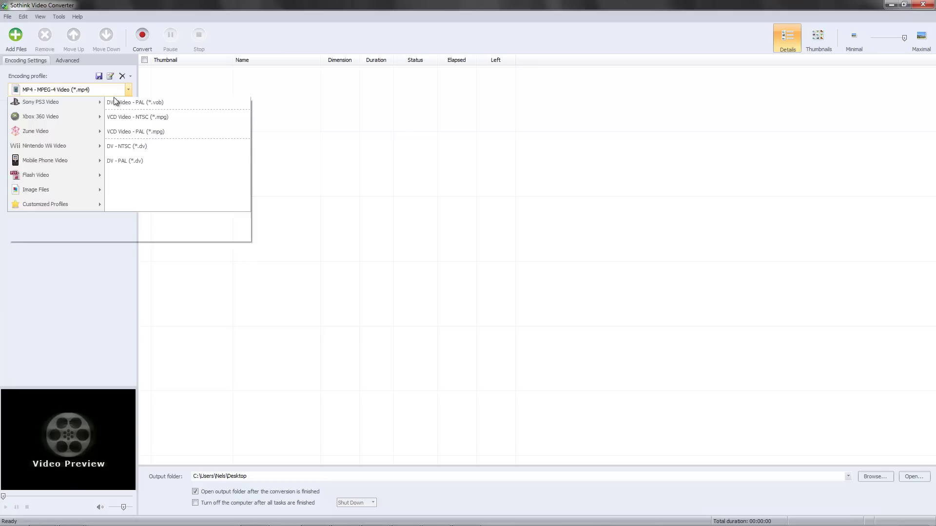
click(388, 155)
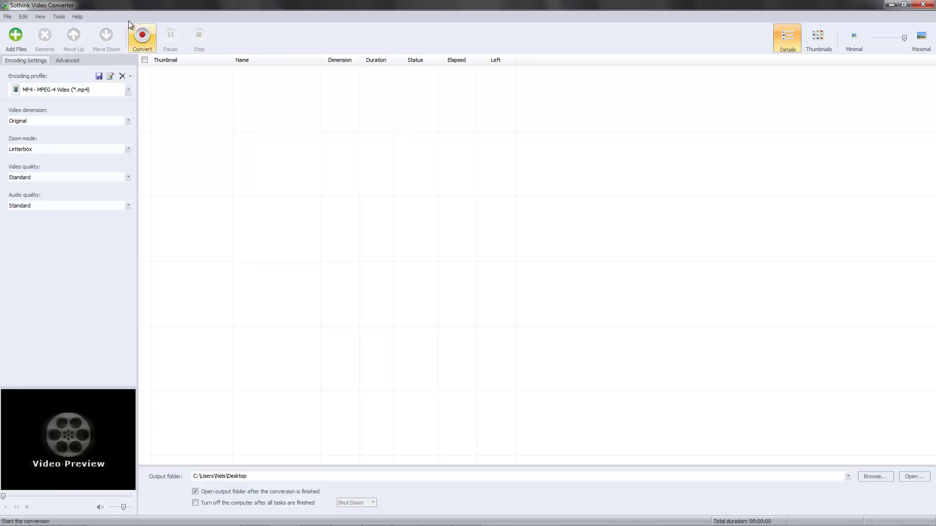
Restore the converter window to a smaller size and add the video "Get a custom thumbnail" from the videos folder on the TechTubeCentral (T:) drive.
drag(128, 6, 378, 82)
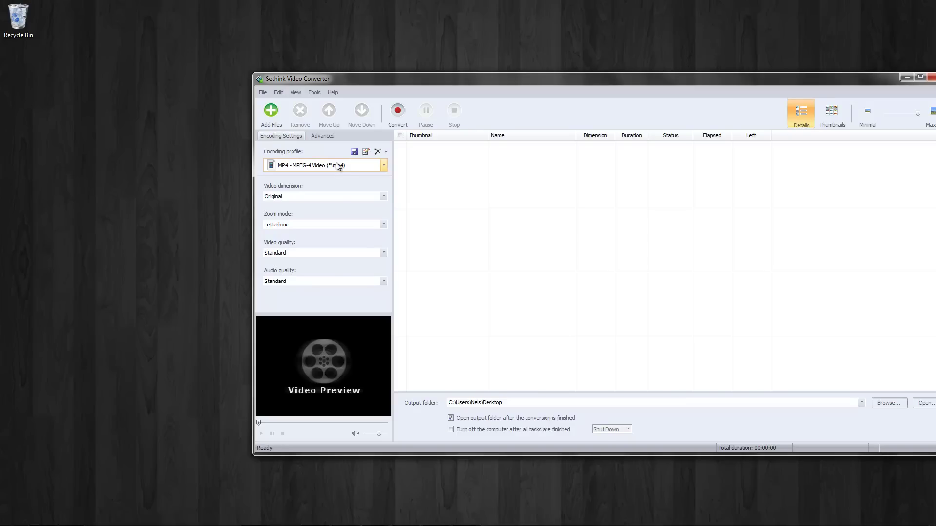
click(271, 112)
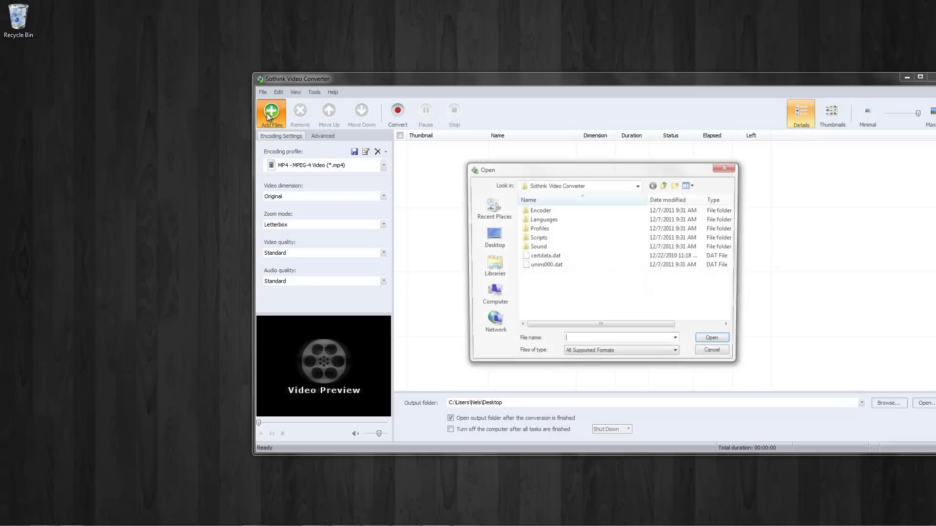
click(491, 295)
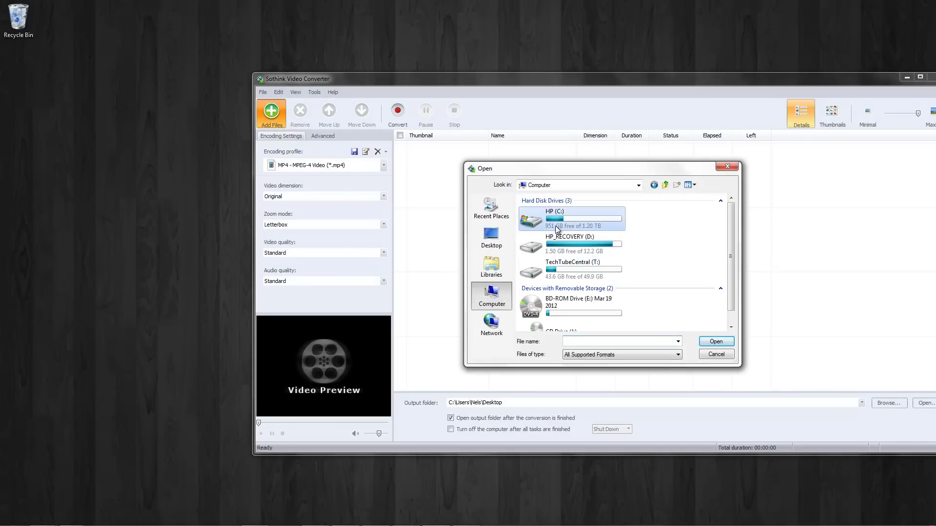
double_click(577, 268)
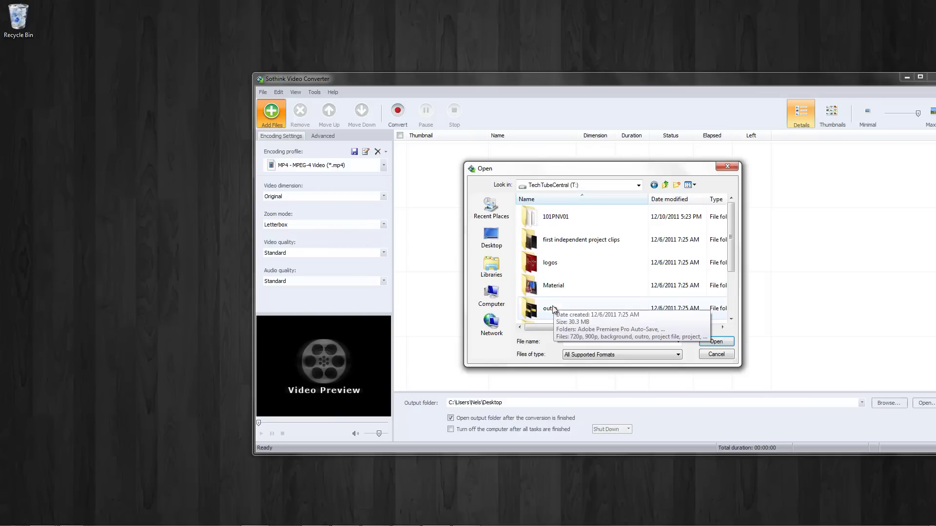
scroll(563, 267, down, 1)
scroll(560, 276, up, 1)
scroll(560, 285, down, 1)
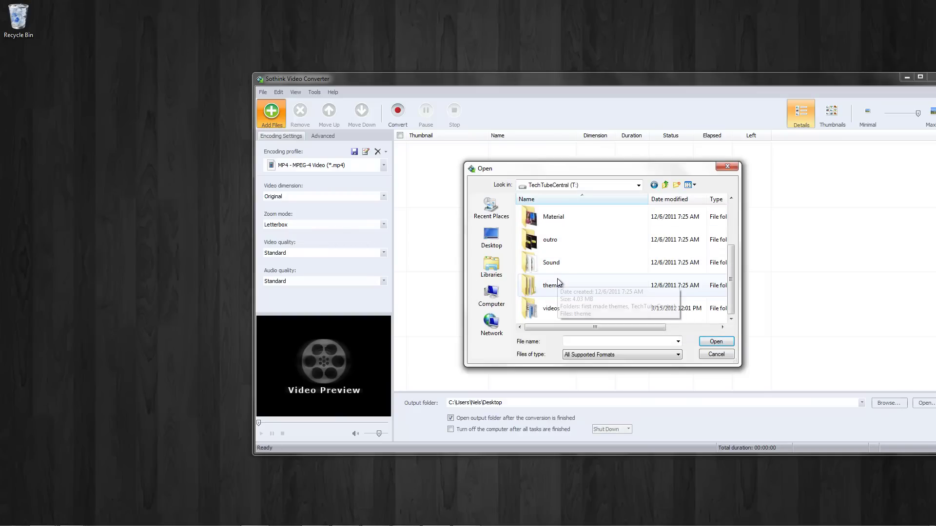
double_click(560, 303)
click(581, 263)
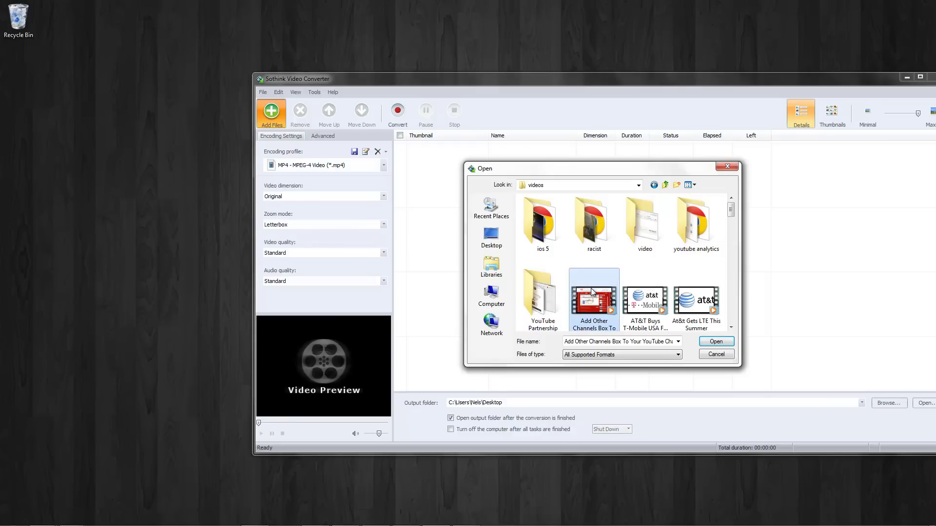
scroll(621, 290, down, 3)
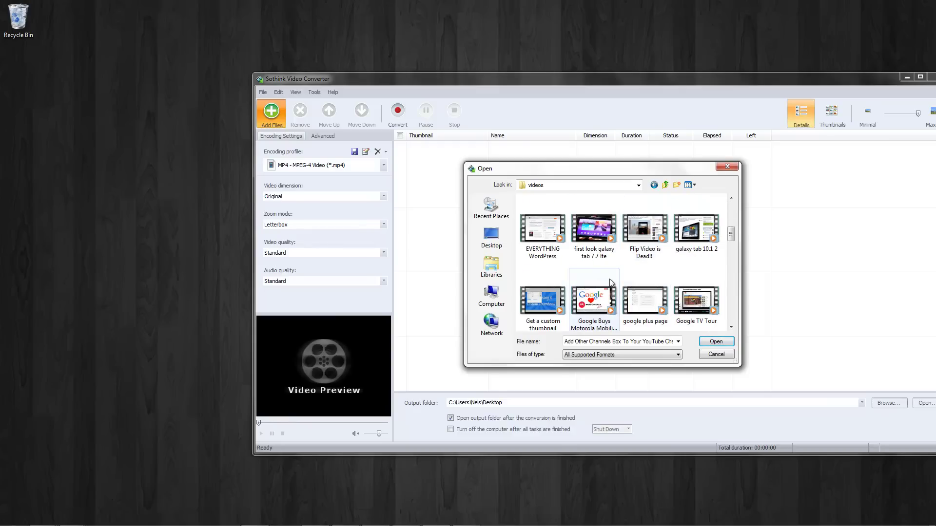
double_click(543, 289)
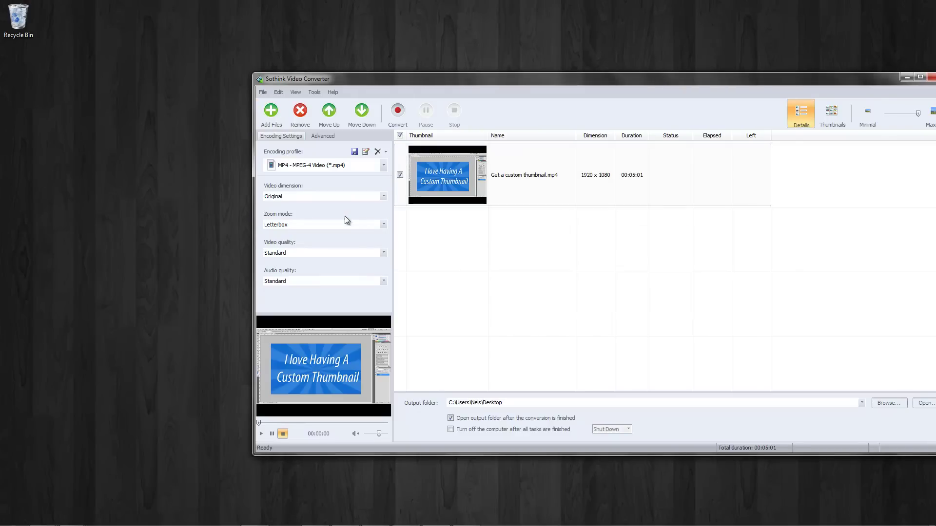
Set both the video quality and the audio quality to Highest.
click(349, 195)
click(349, 196)
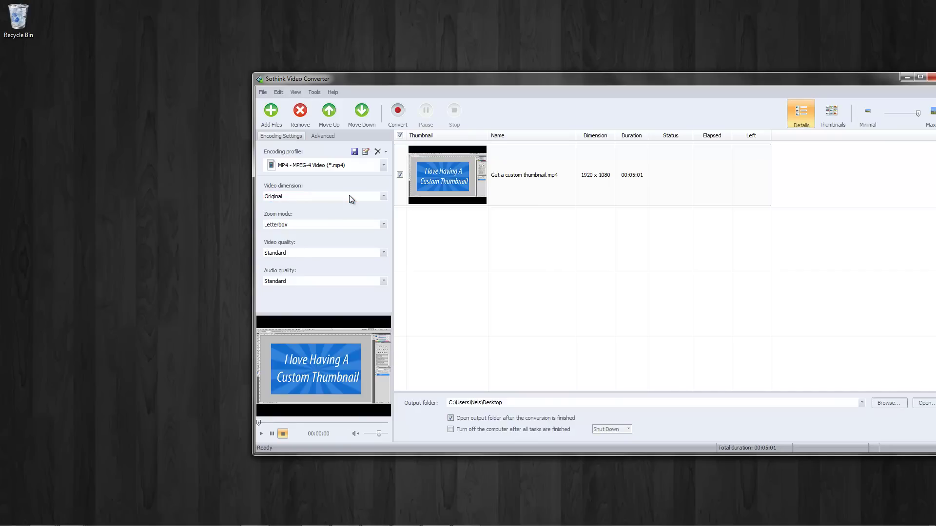
click(327, 224)
click(335, 223)
click(314, 253)
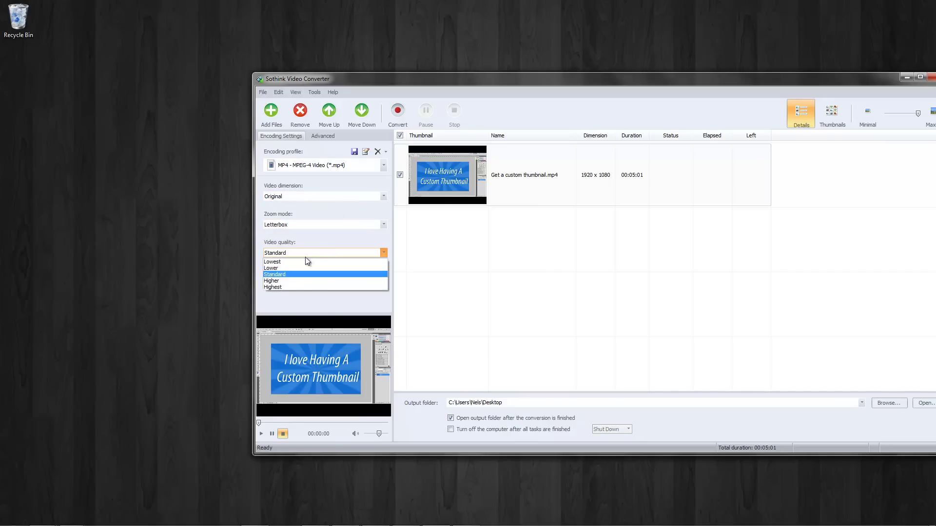
click(303, 287)
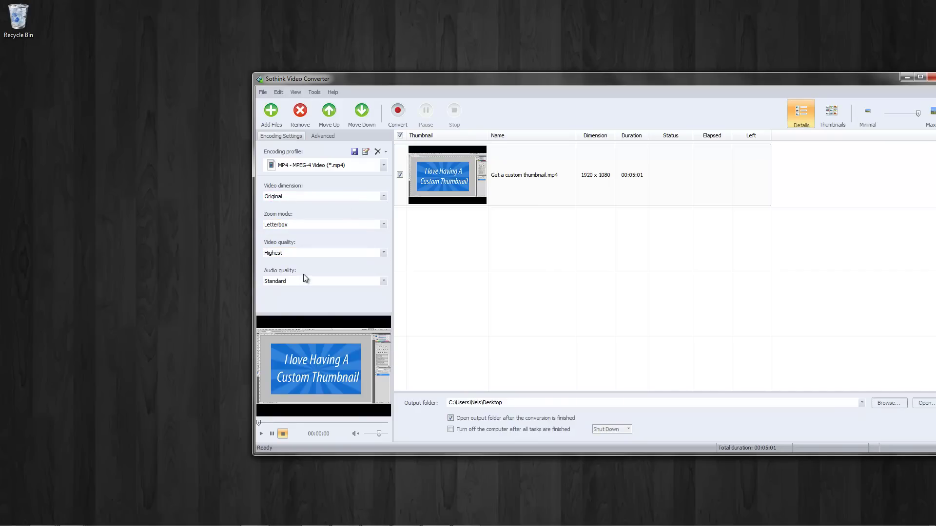
click(300, 282)
click(294, 315)
Show the advanced encoding settings and turn off opening the output folder after the conversion is finished.
click(319, 136)
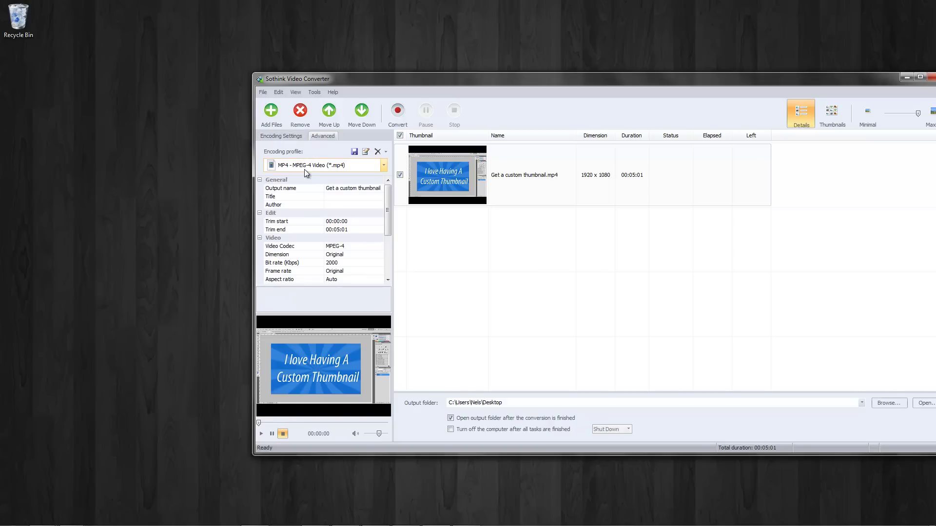
click(374, 189)
click(366, 197)
click(362, 204)
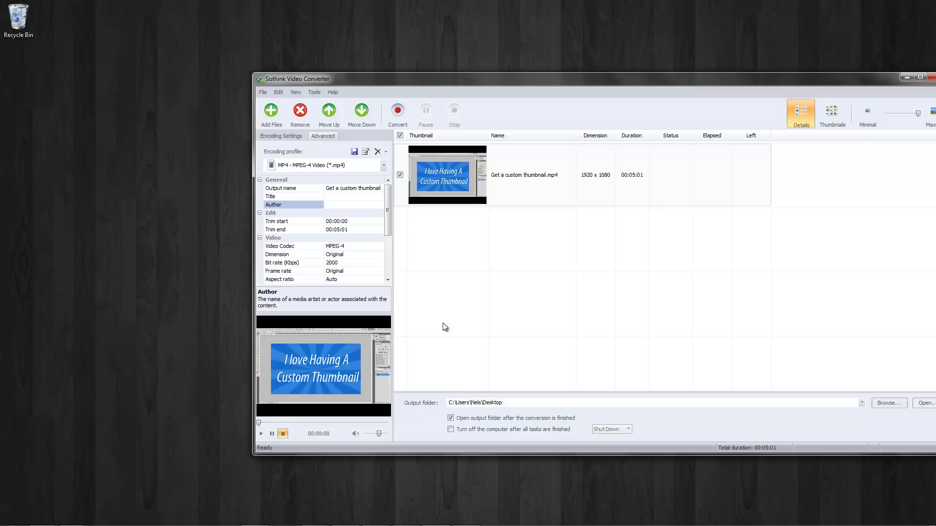
click(476, 419)
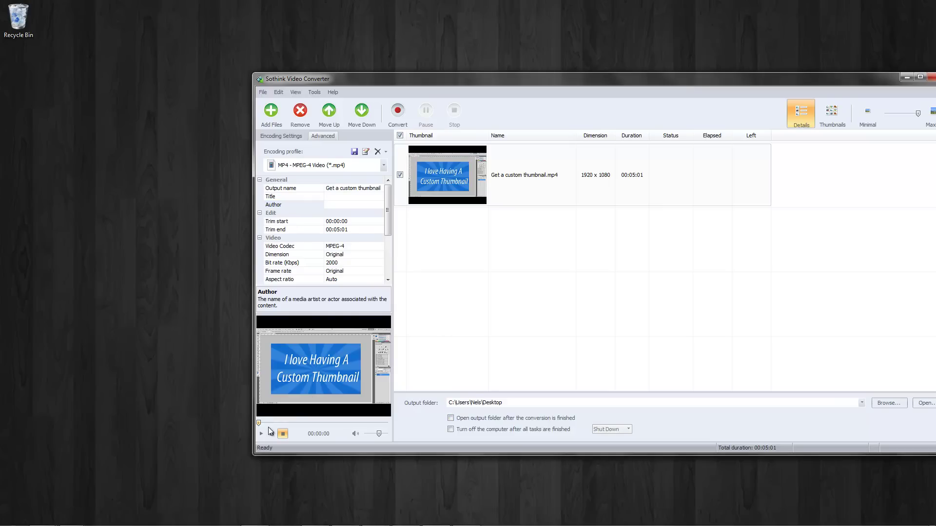
Scrub through the preview of the added video and review its advanced video and audio settings.
click(278, 423)
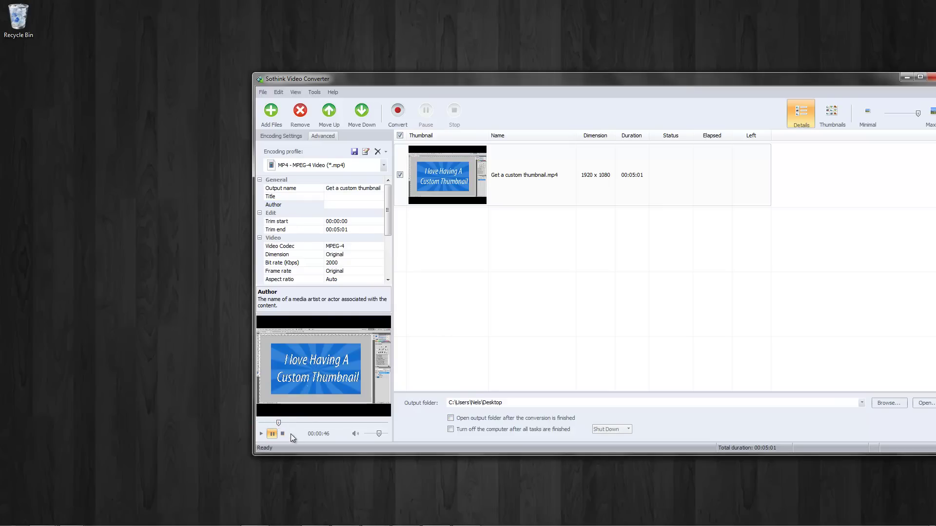
mouse_move(281, 423)
mouse_down()
mouse_move(337, 423)
mouse_move(291, 422)
mouse_up()
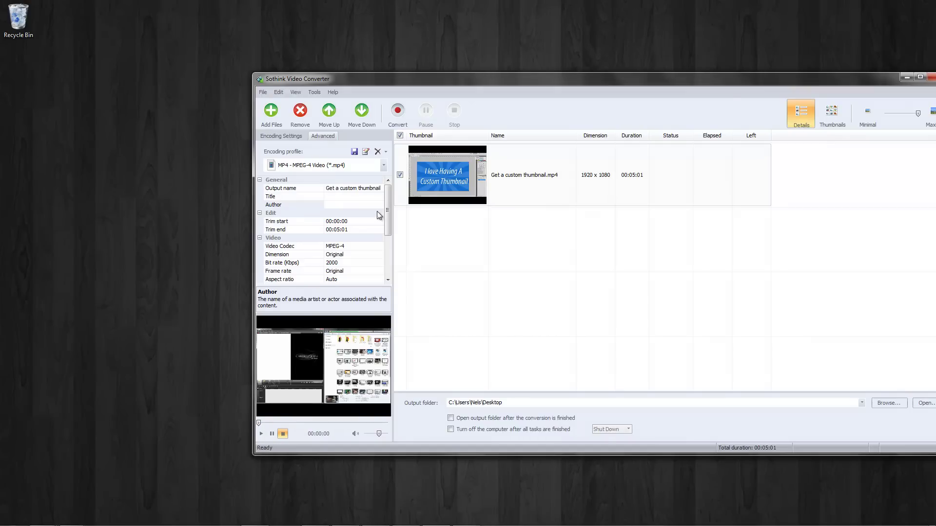
scroll(385, 212, down, 2)
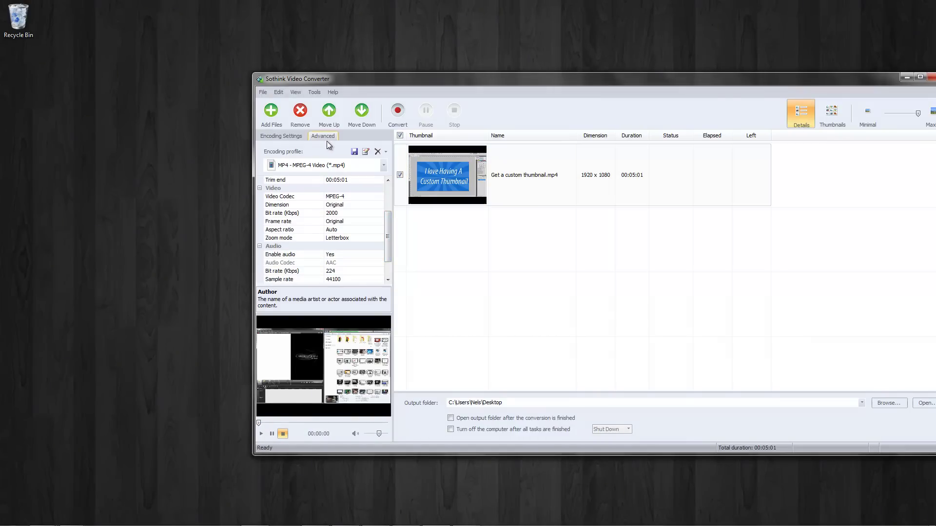
Return to the basic encoding settings and examine the profile categories, including iPad, Nintendo Wii, Mobile Phone and Customized Profiles.
click(282, 137)
click(317, 166)
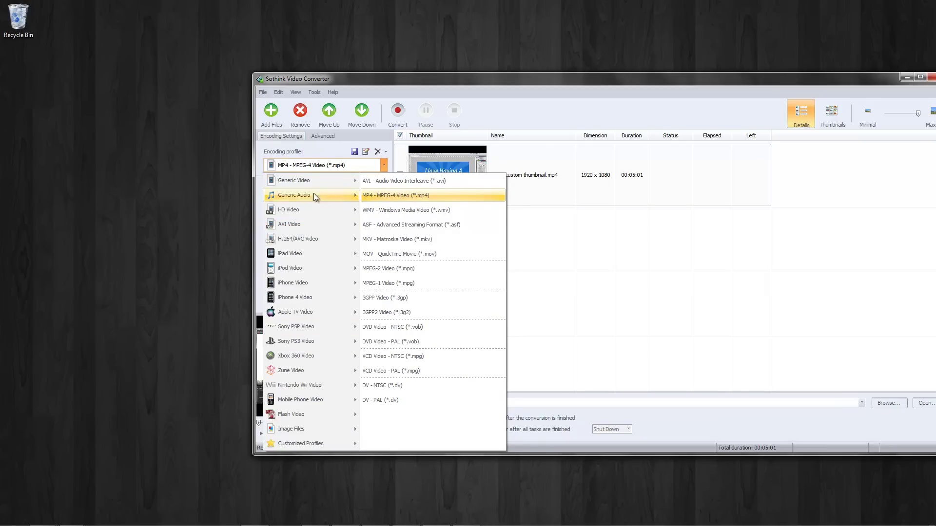
mouse_move(319, 223)
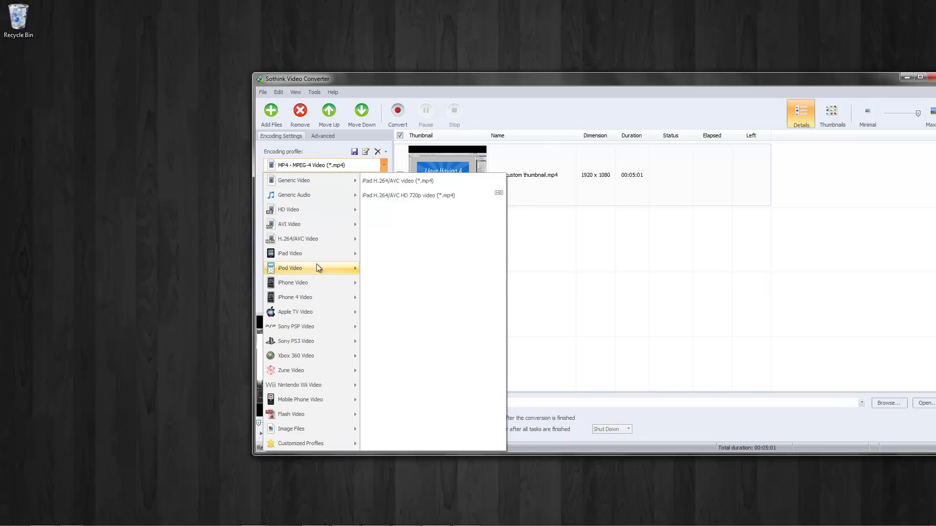
mouse_move(312, 404)
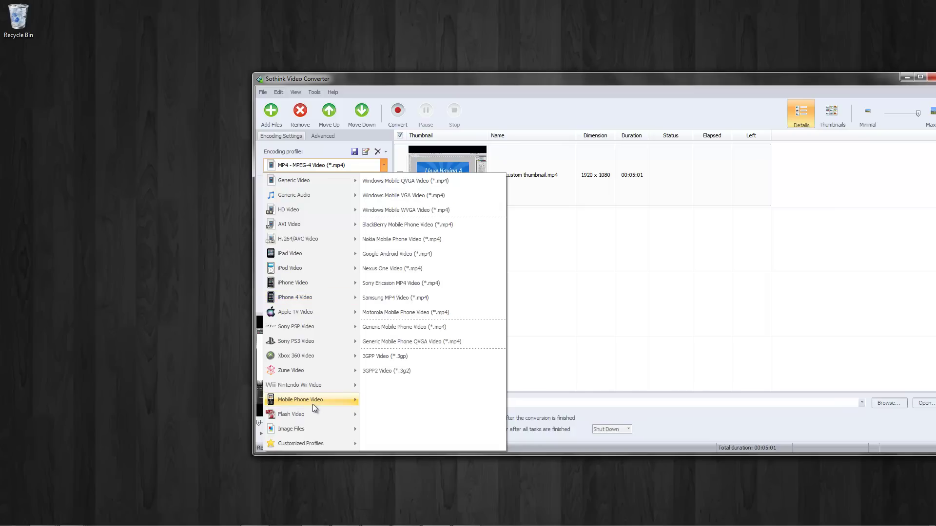
mouse_move(317, 385)
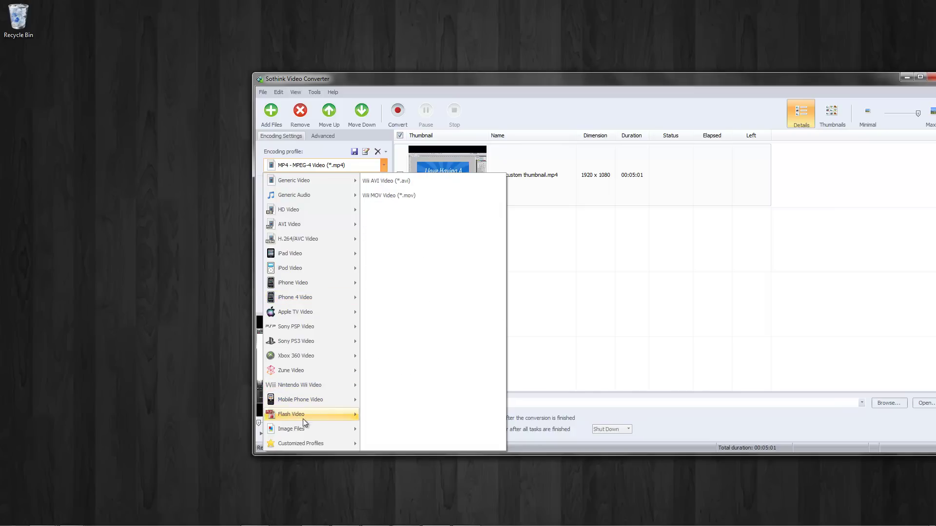
mouse_move(334, 444)
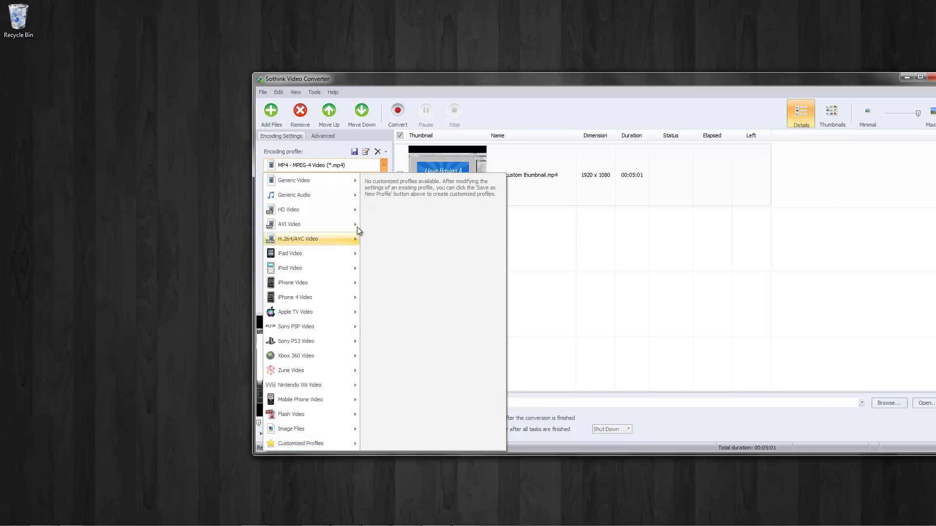
click(541, 270)
click(312, 92)
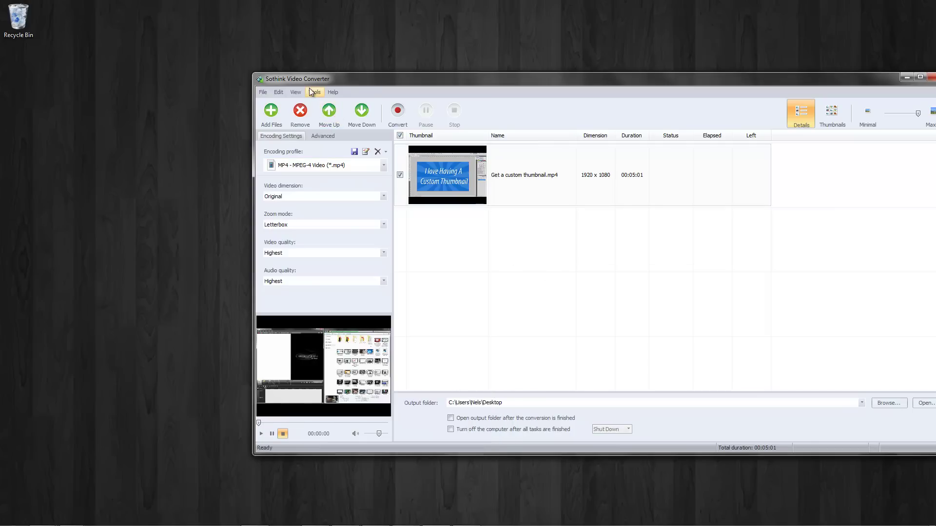
mouse_move(292, 93)
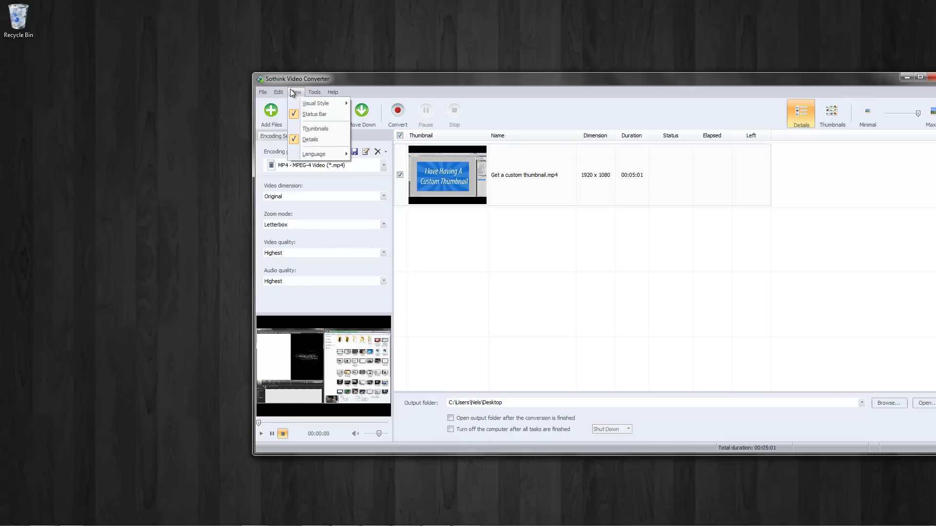
click(264, 92)
click(635, 361)
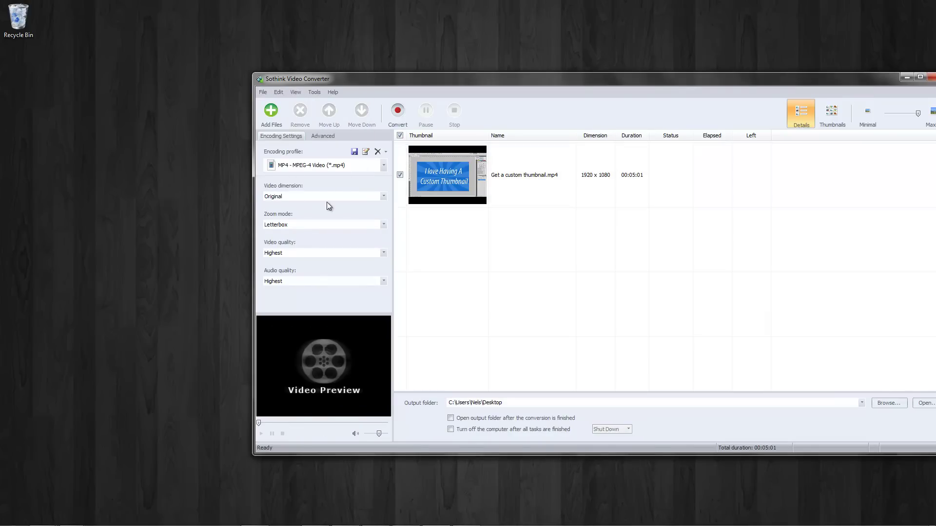
click(352, 195)
click(352, 195)
click(352, 166)
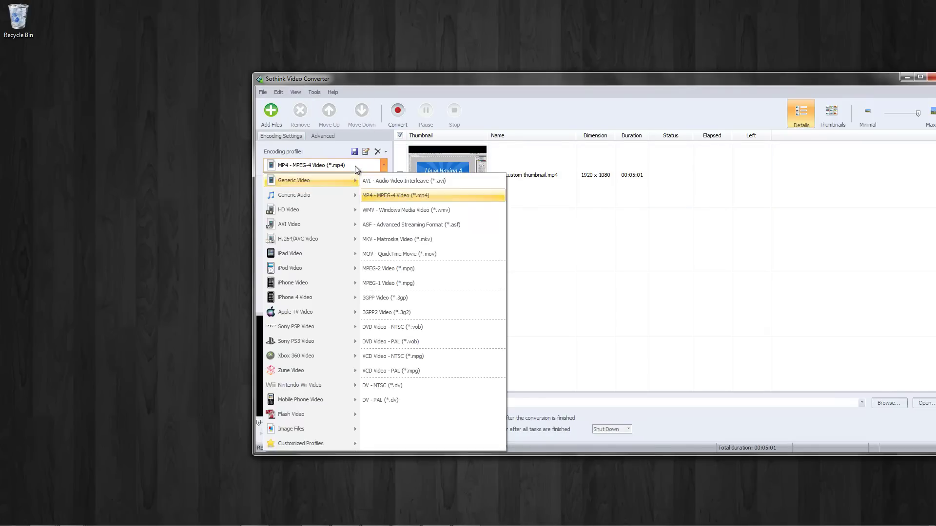
click(335, 147)
click(323, 136)
click(325, 167)
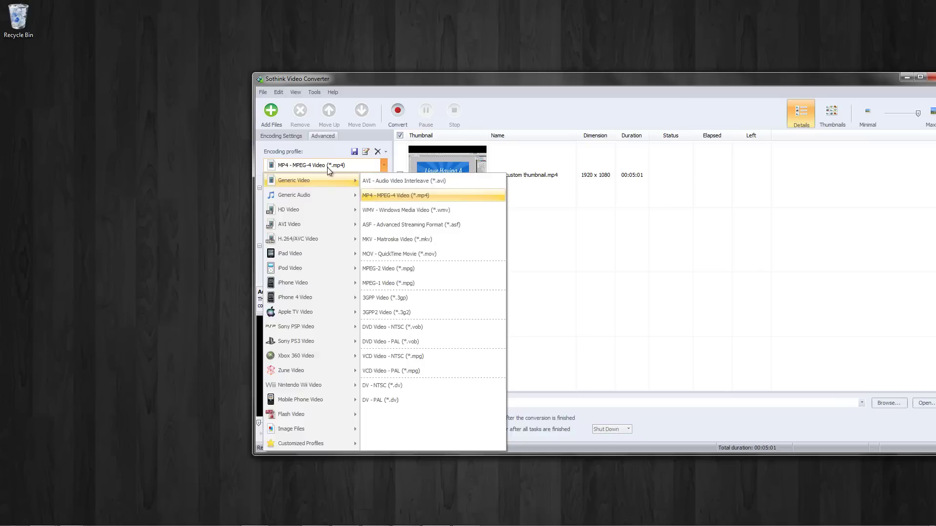
Choose the HD encoding profile AVI HD 1080p Video (*.avi) and start converting the added video.
click(267, 136)
click(267, 136)
click(307, 167)
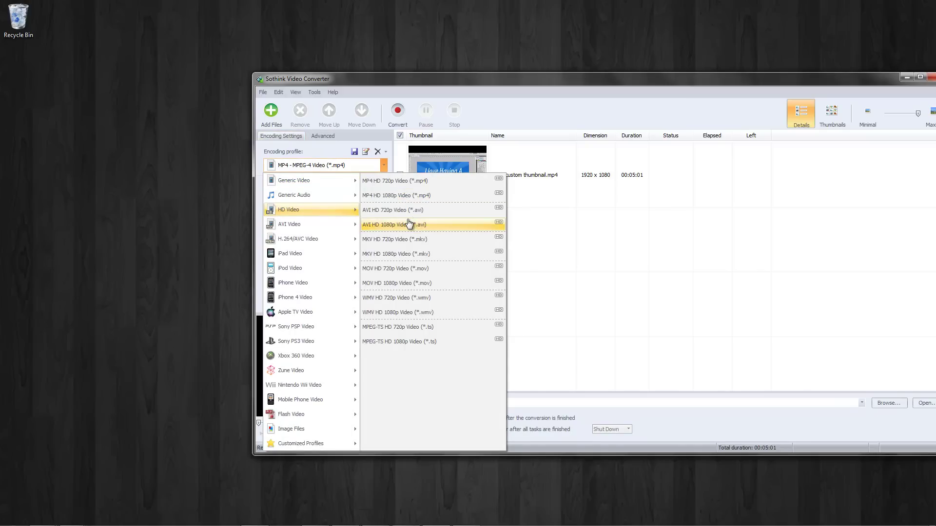
click(452, 224)
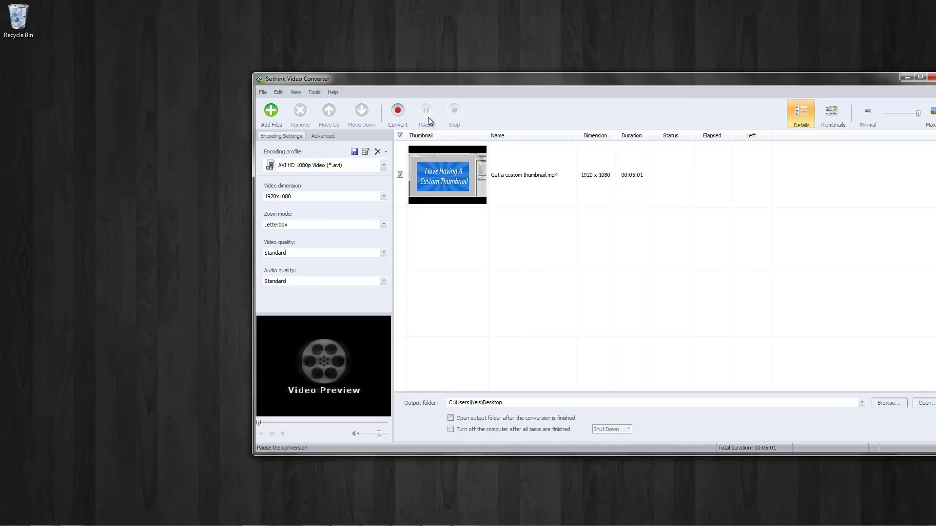
click(406, 105)
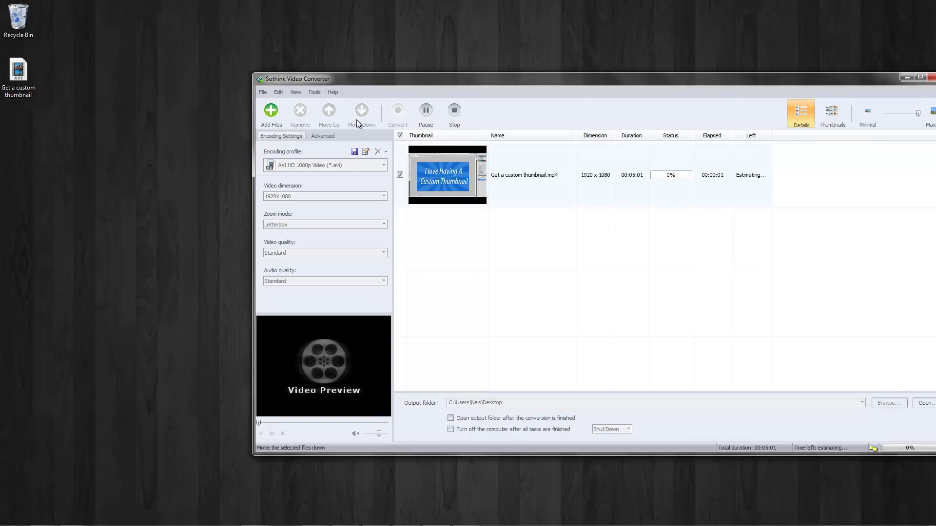
Monitor the conversion of Get a custom thumbnail.mp4 until it finishes and dismiss the completion message.
mouse_move(695, 146)
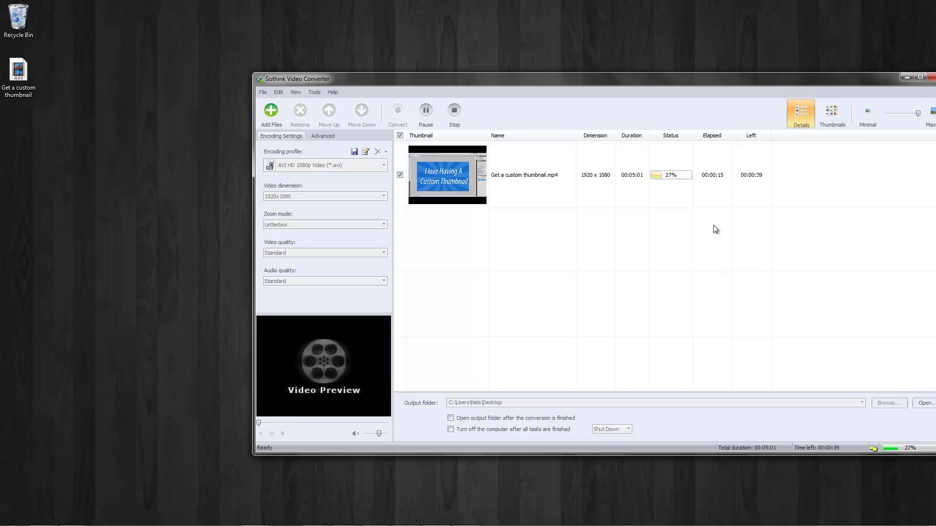
mouse_move(775, 190)
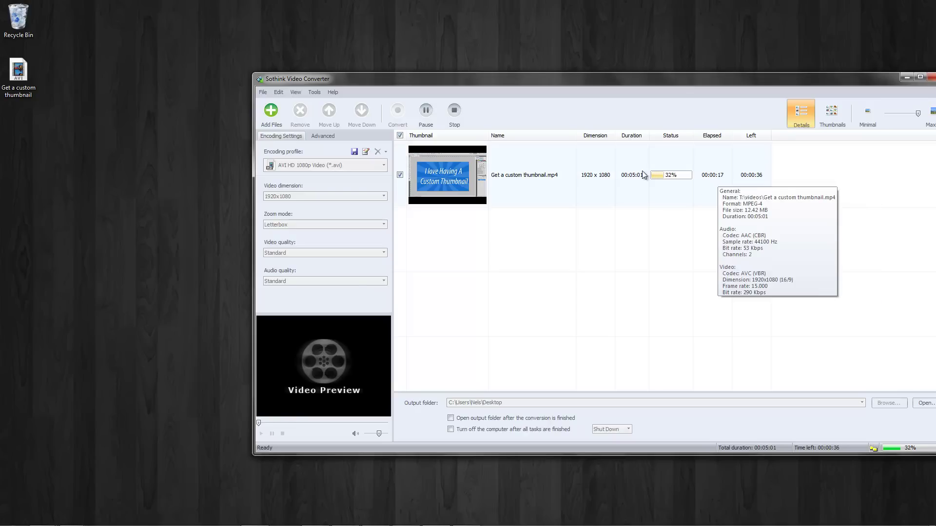
mouse_move(632, 183)
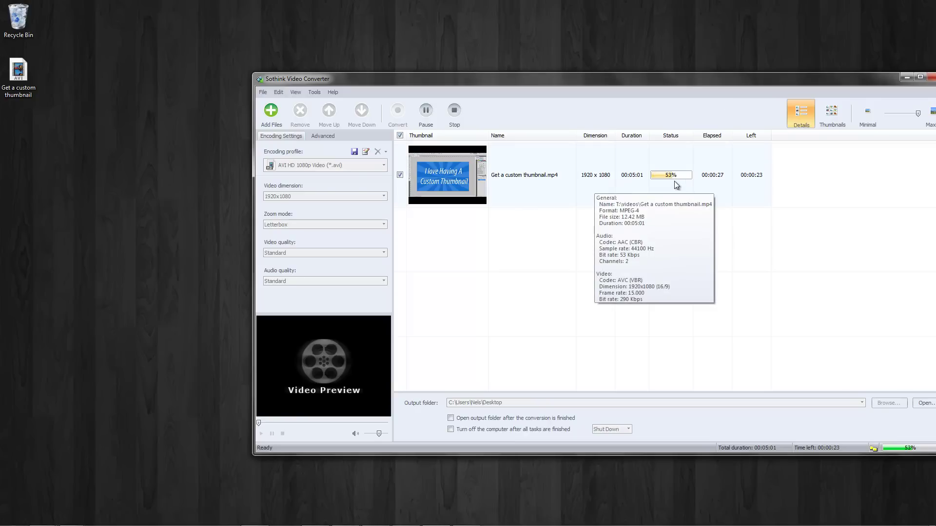
mouse_move(677, 201)
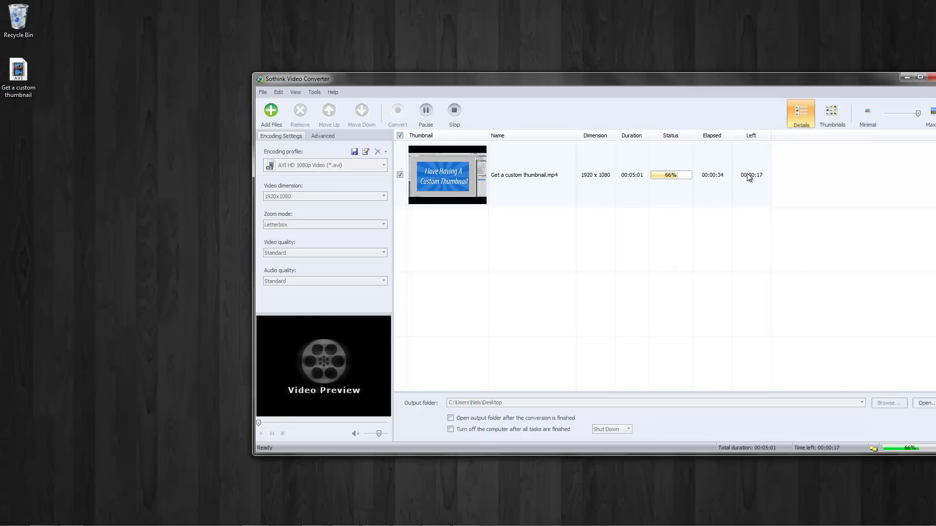
mouse_move(681, 185)
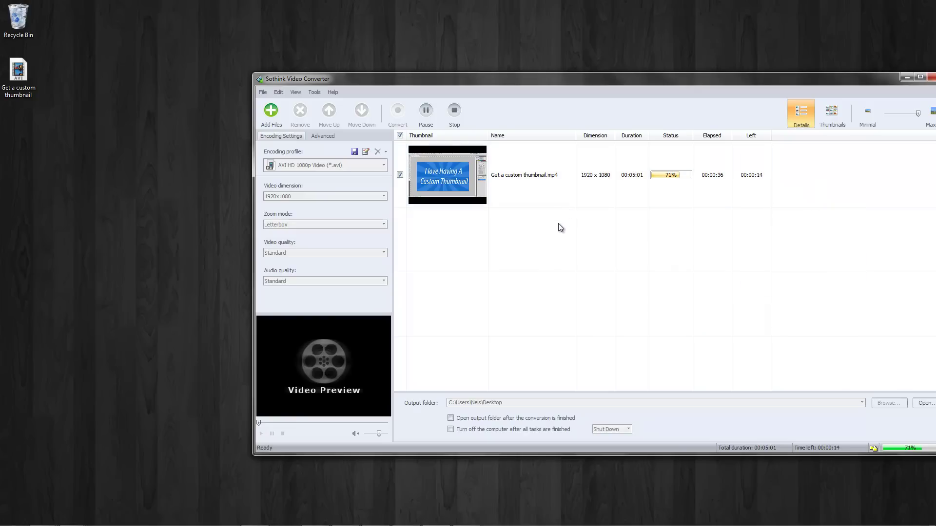
mouse_move(545, 186)
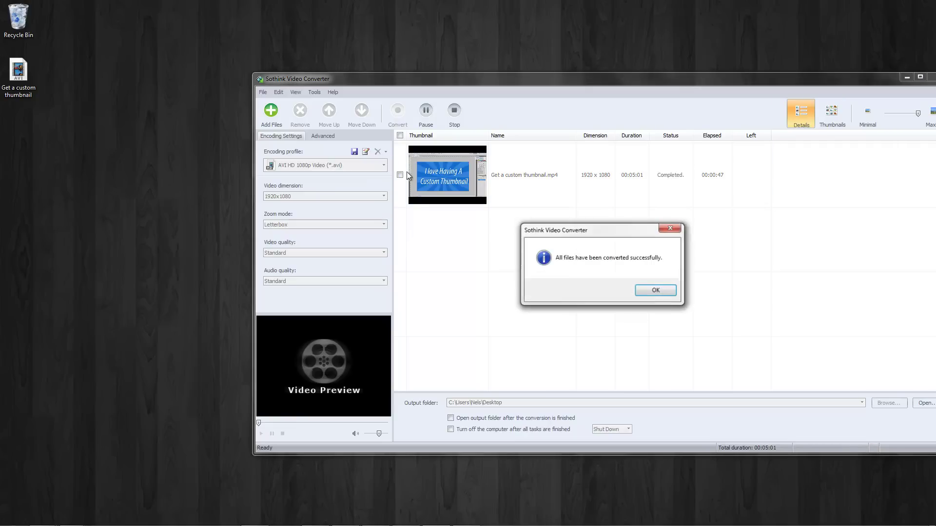
click(648, 293)
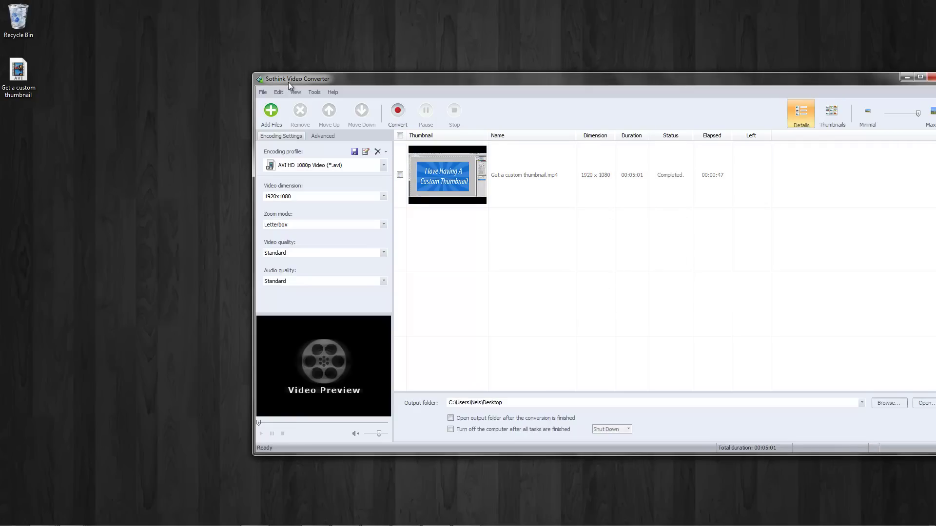
Look over the available editing commands, close them and show the advanced encoding settings of the AVI HD 1080p profile.
click(278, 91)
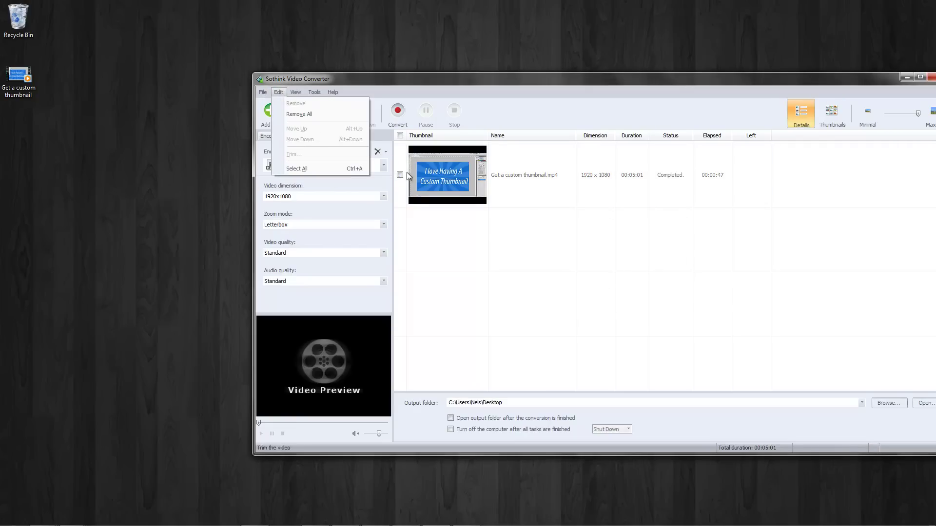
click(701, 289)
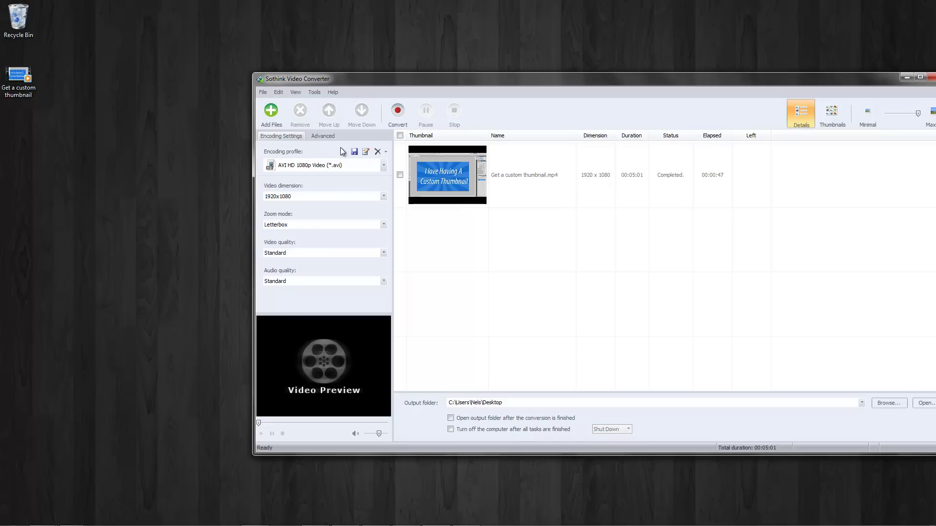
click(333, 136)
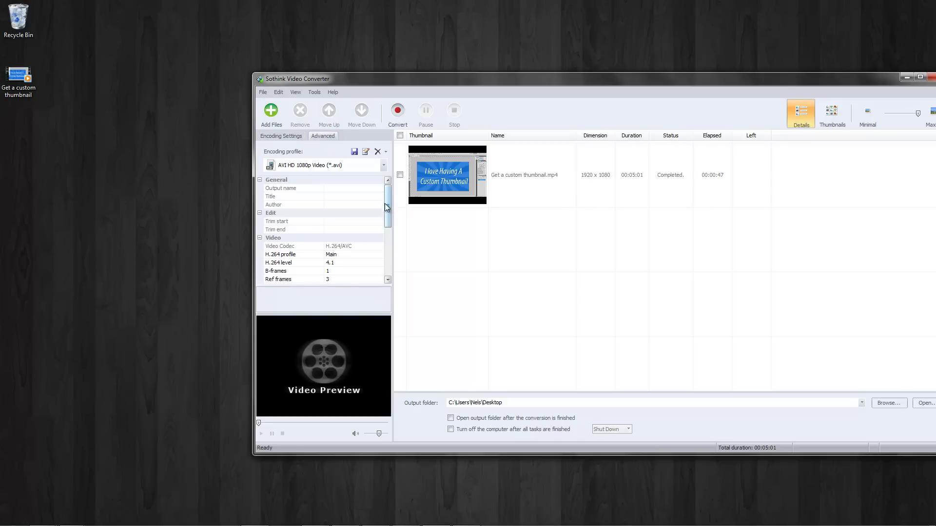
mouse_move(402, 165)
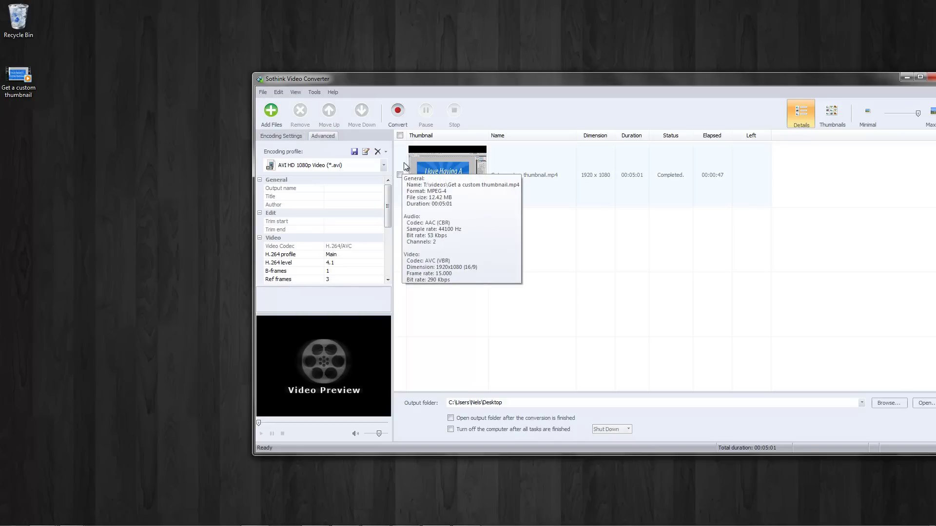
click(2, 5)
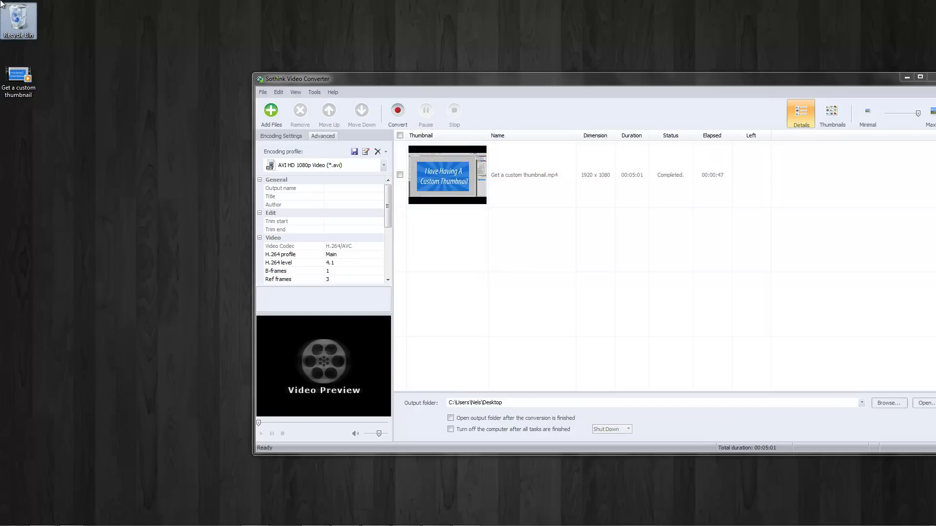
drag(104, 195, 79, 491)
click(1, 4)
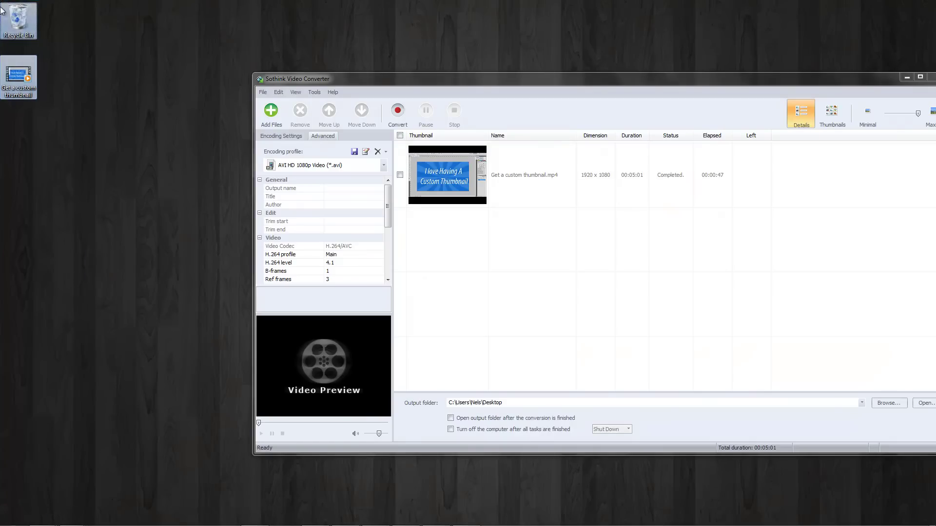
click(53, 46)
drag(1, 1, 89, 227)
click(88, 223)
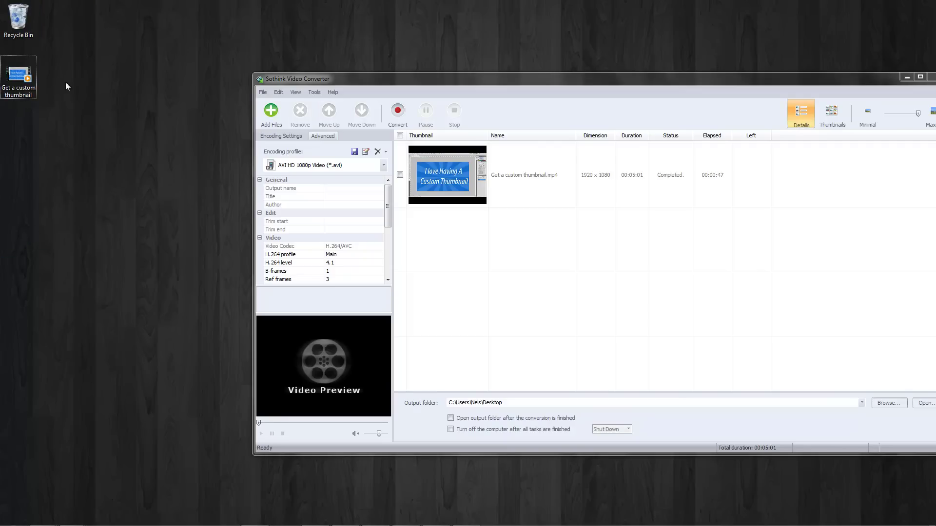
drag(1, 1, 935, 525)
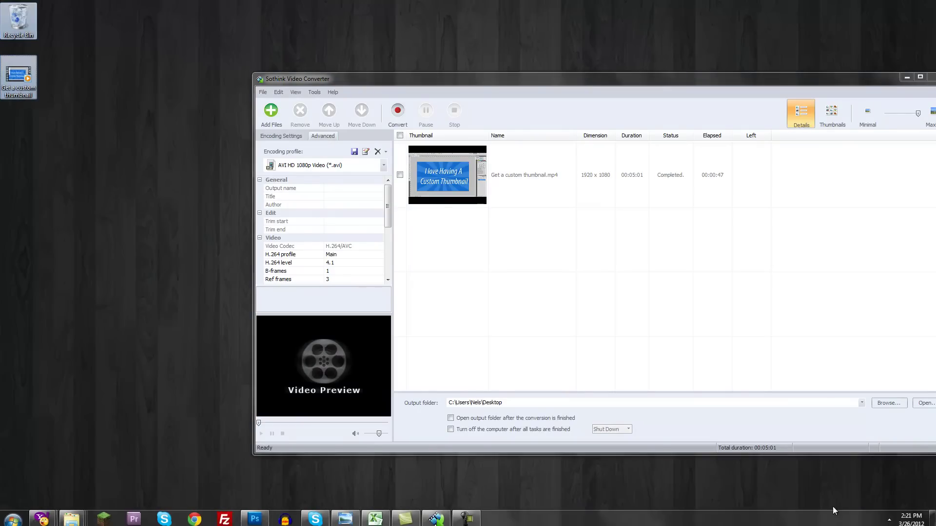
drag(1, 1, 69, 215)
click(353, 166)
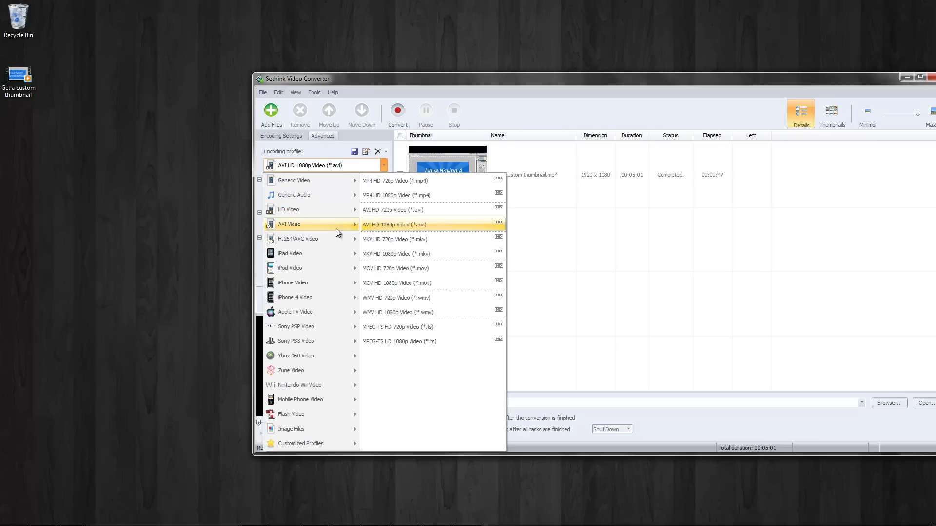
click(891, 238)
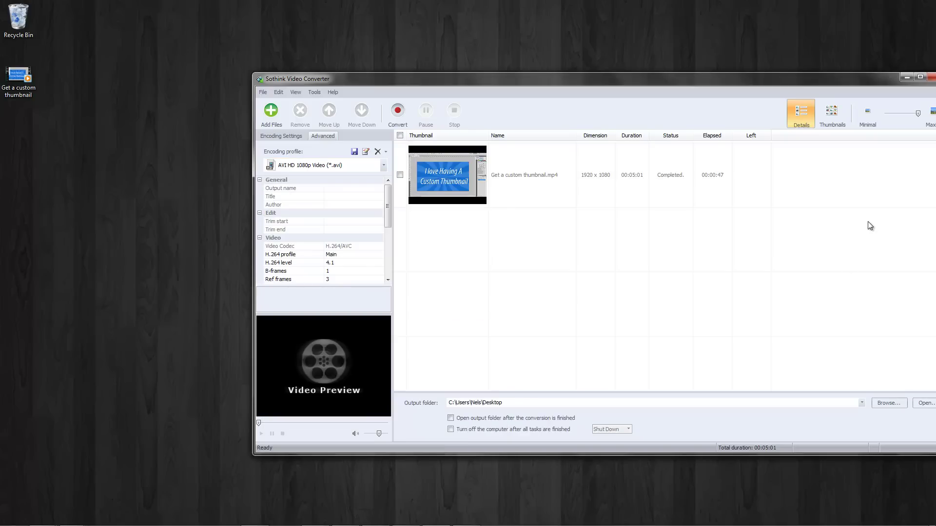